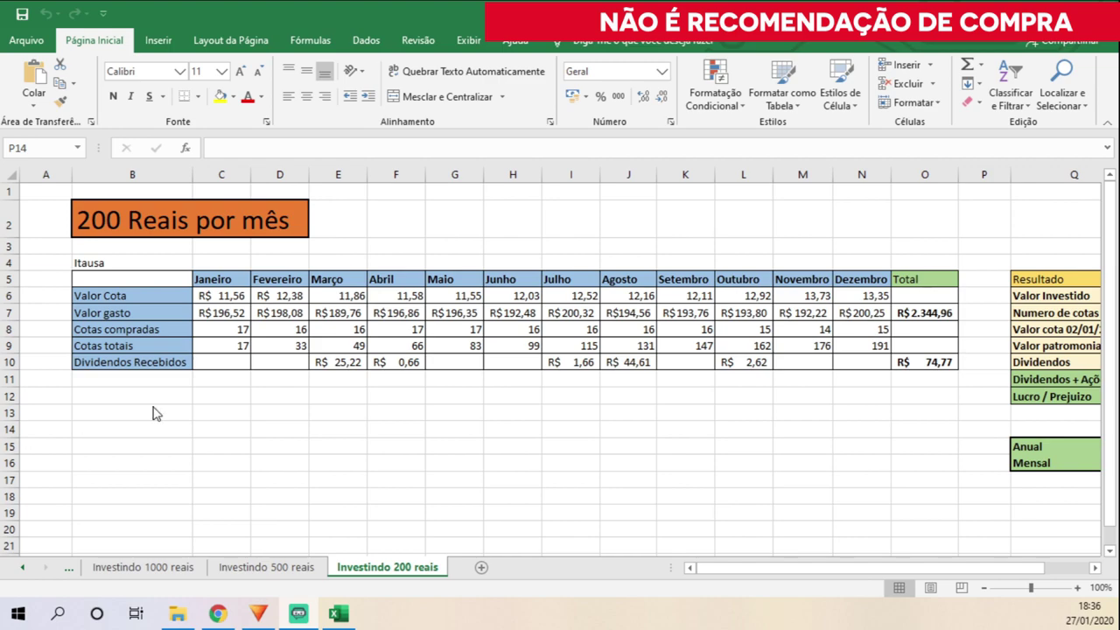
Examine the January and February share prices, the Dividendos Recebidos row and January's Valor gasto on the 200 reais sheet
left_click(232, 317)
left_click(232, 300)
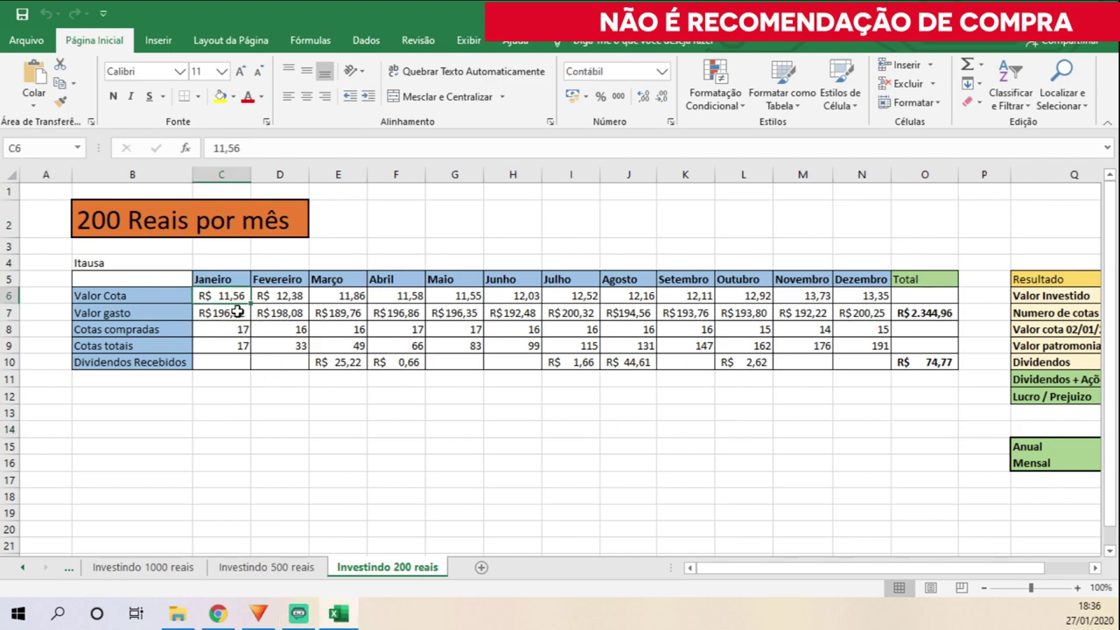
key("Left")
left_click(241, 307)
left_click(239, 299)
left_click(289, 299)
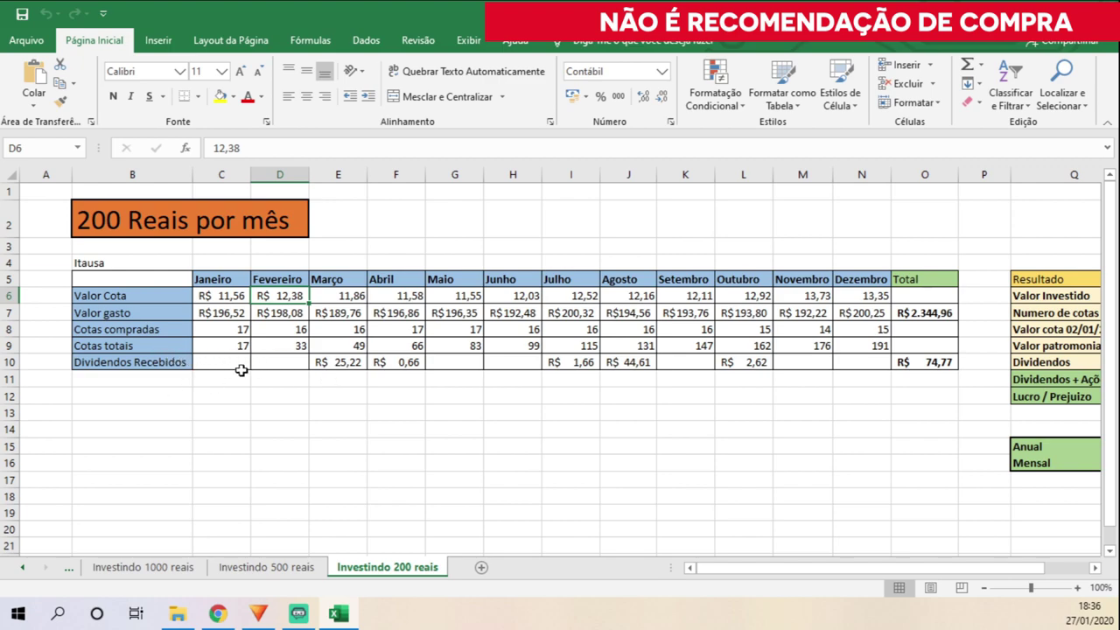
left_click_drag(240, 368, 425, 365)
left_click(425, 365)
left_click(350, 366)
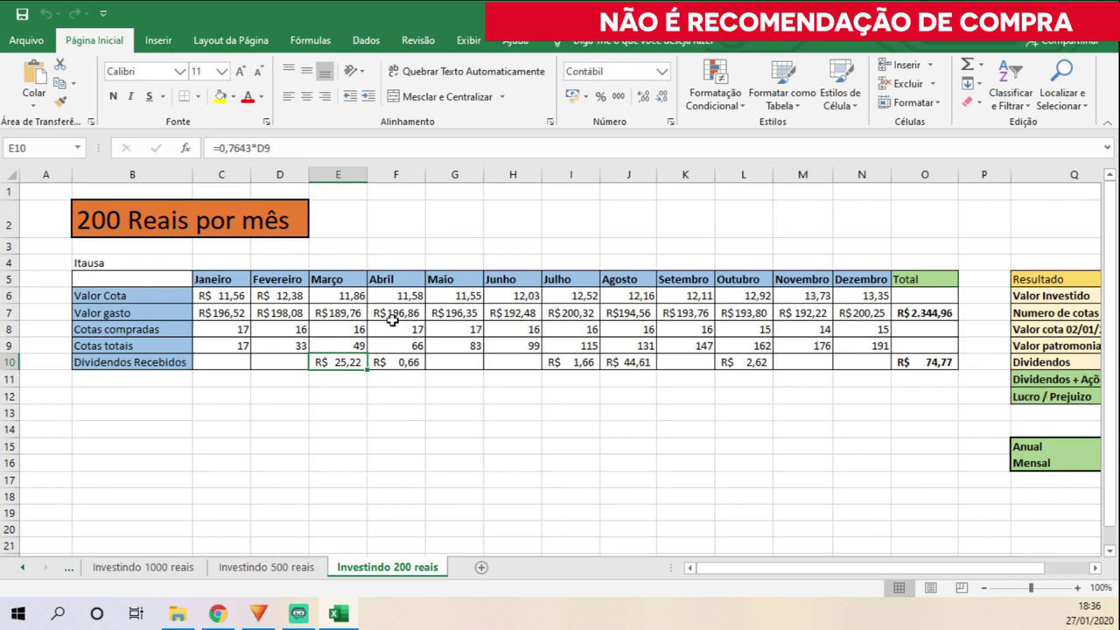
left_click(229, 312)
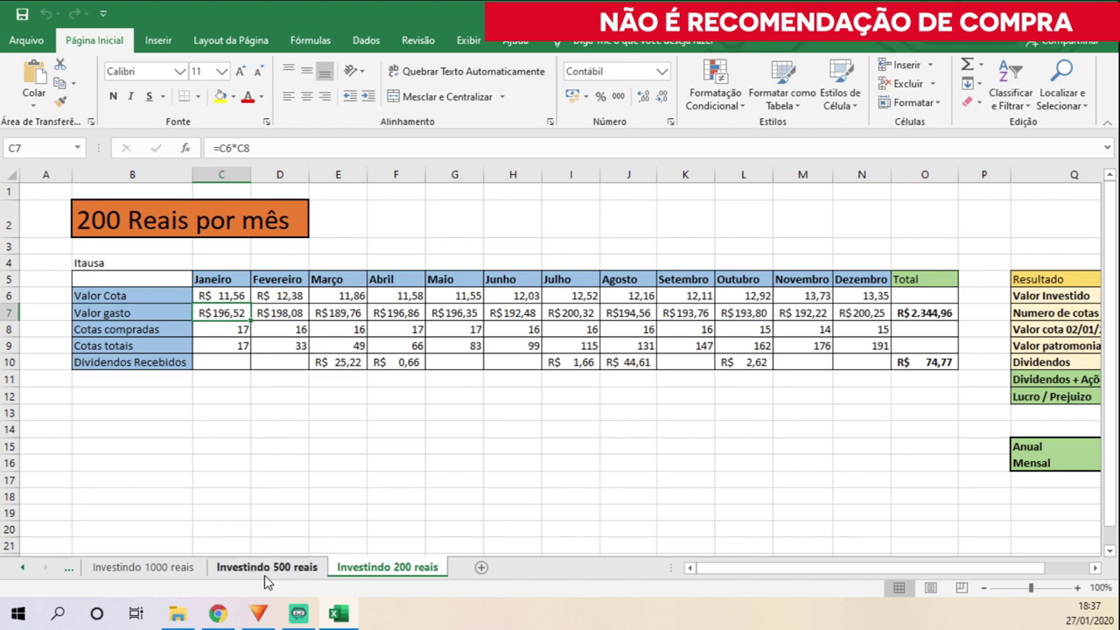
Examine the Resultado table of the 200 reais sheet, from Valor Investido down to Lucro / Prejuizo
left_click(925, 379)
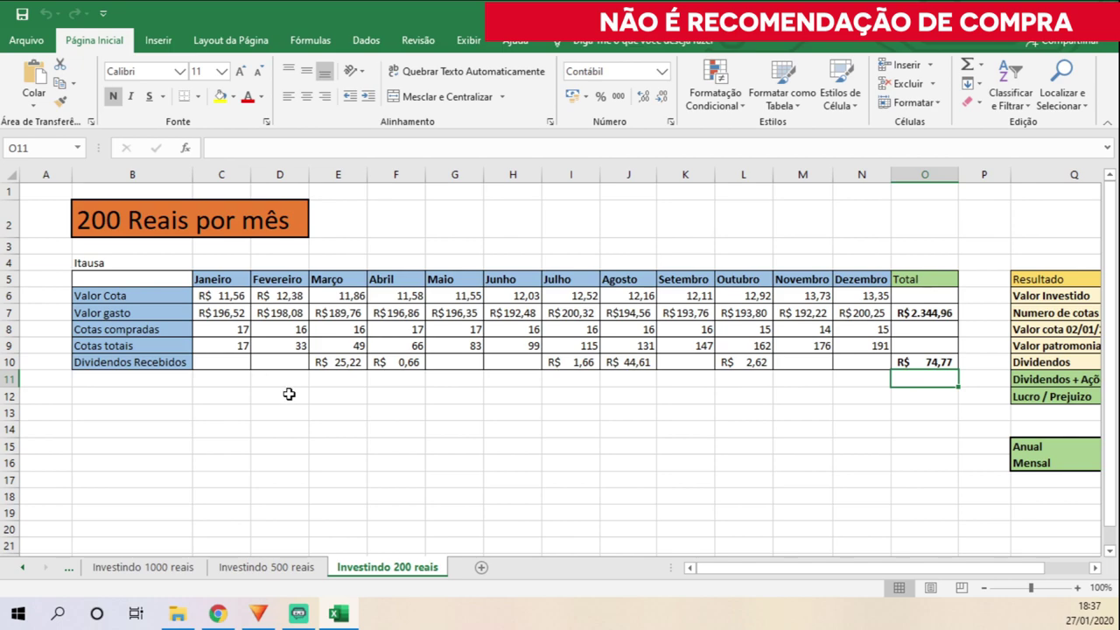
left_click(998, 411)
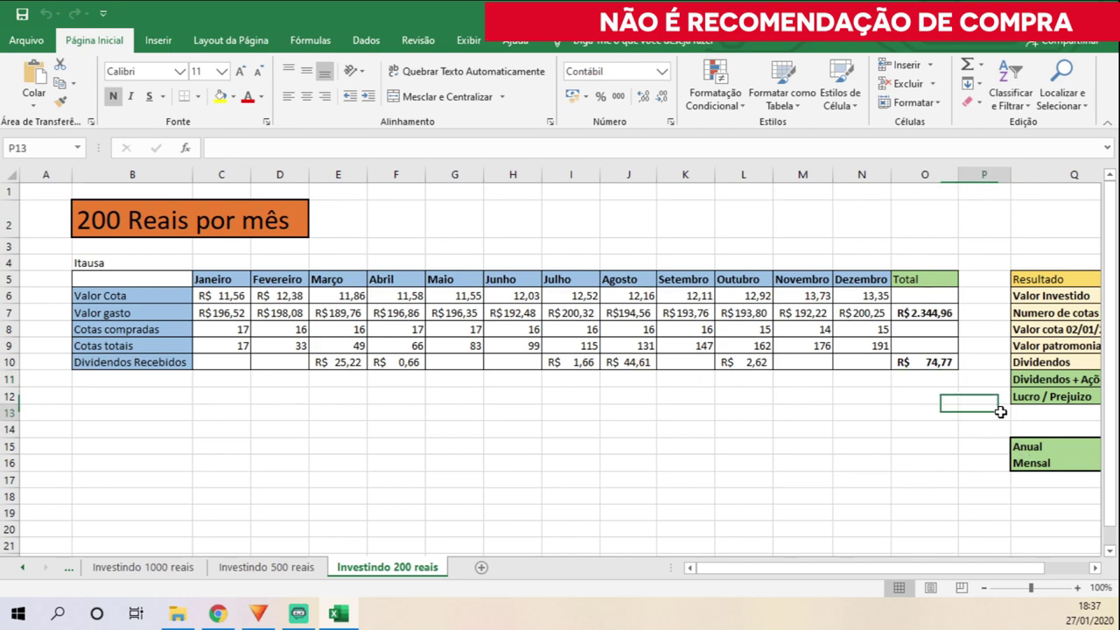
left_click(1041, 411)
left_click(839, 442)
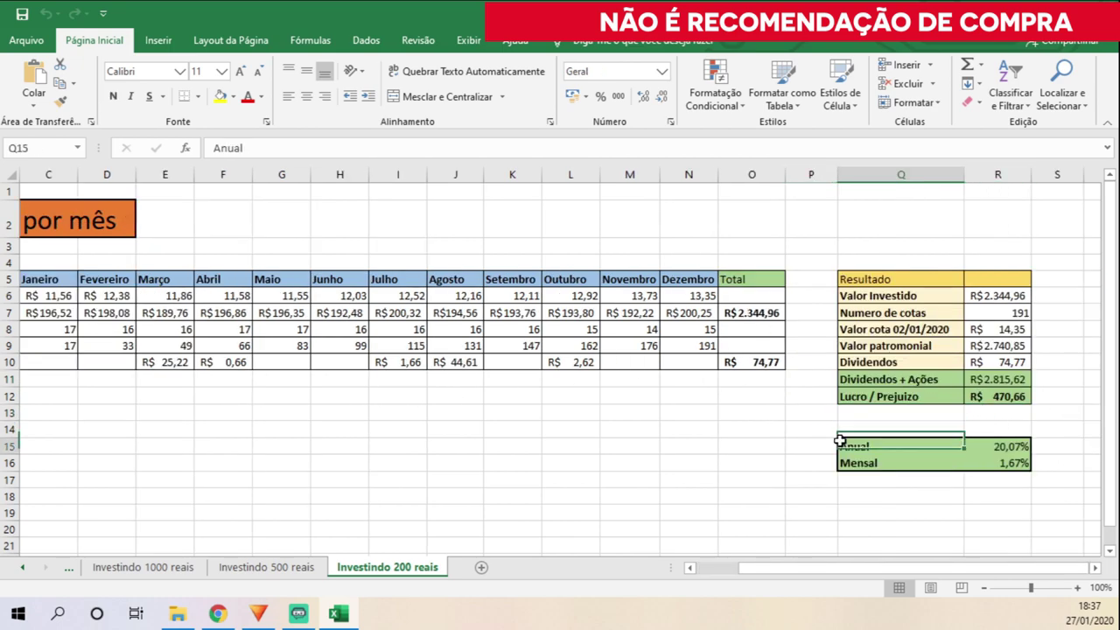
left_click(917, 296)
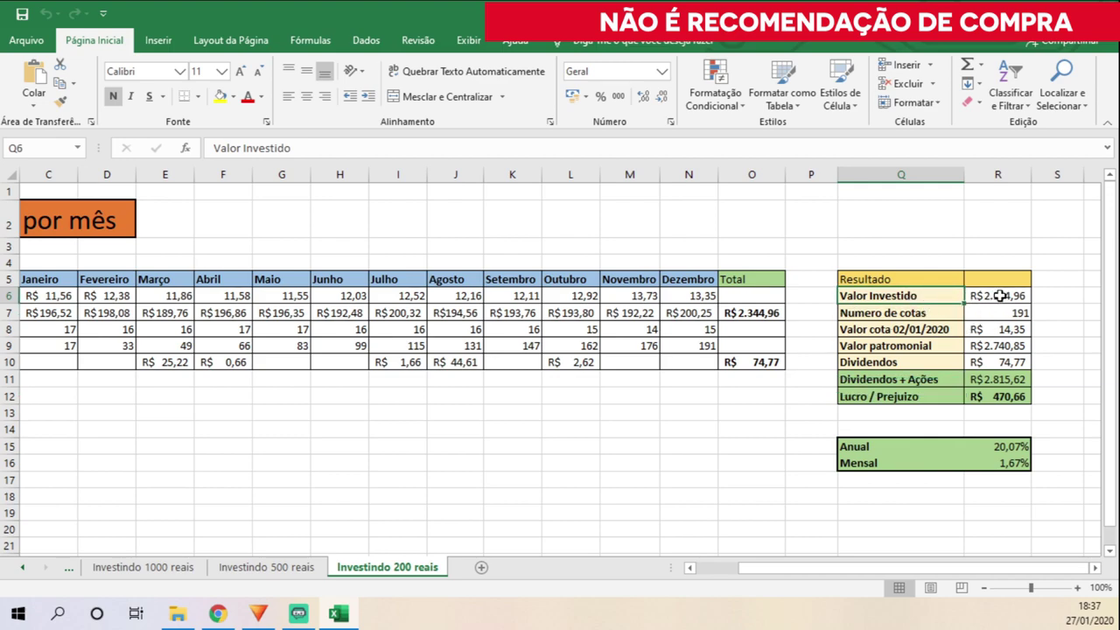
left_click(999, 296)
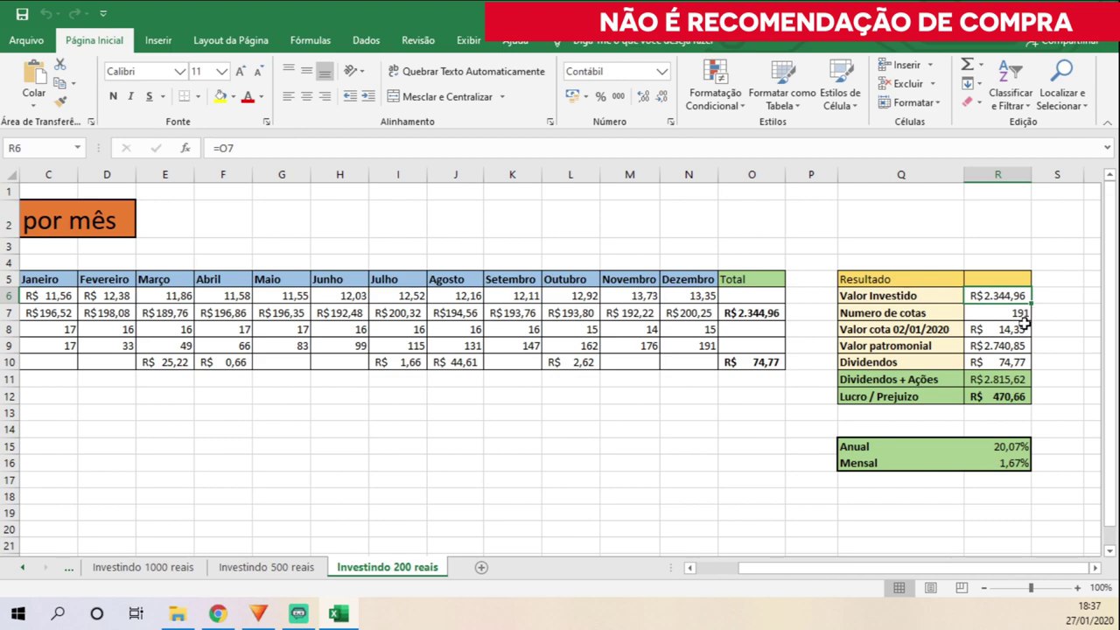
left_click(1013, 317)
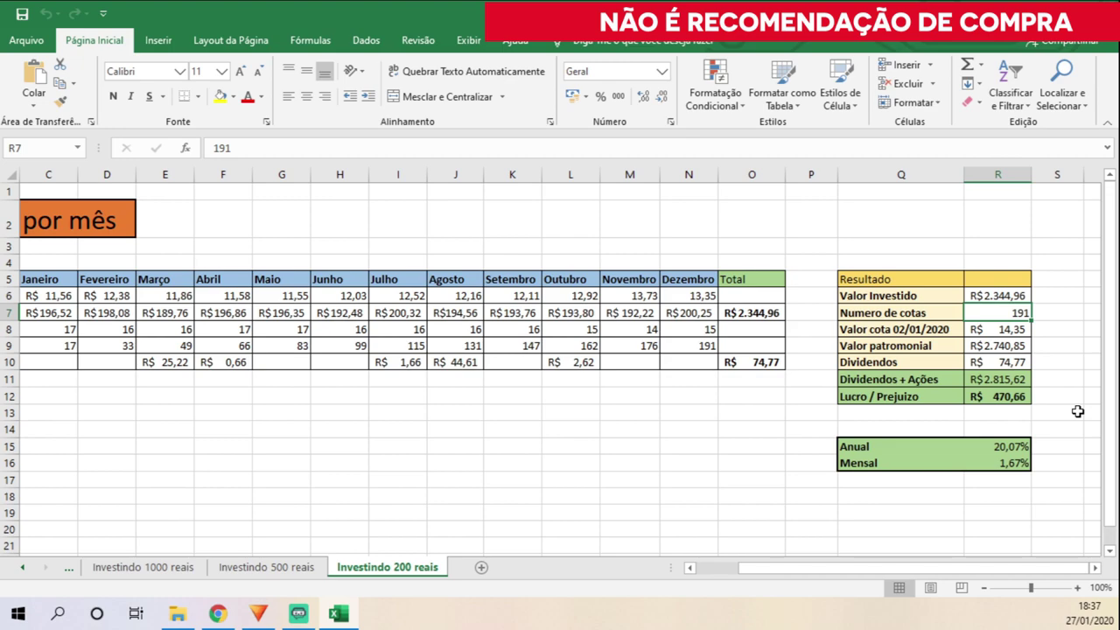
left_click(1008, 334)
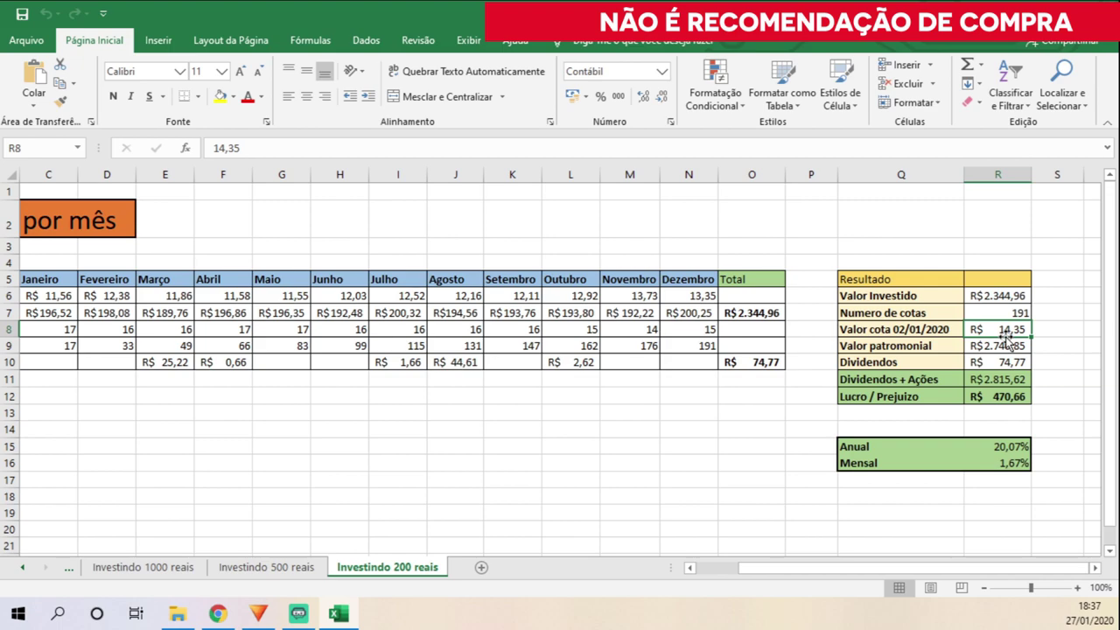
left_click(985, 347)
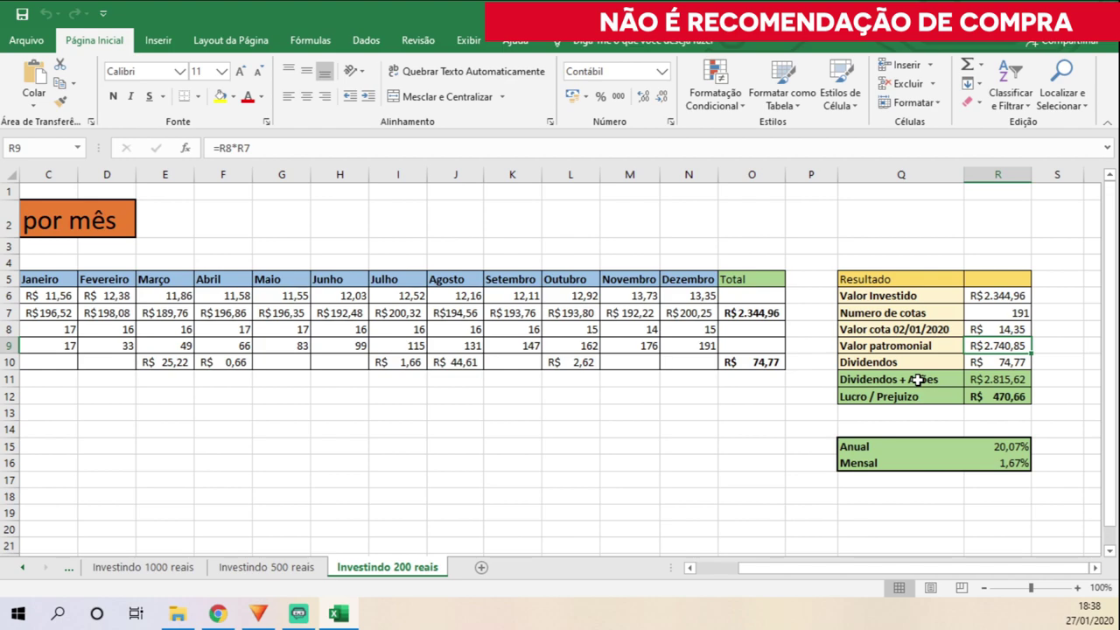
left_click_drag(995, 379, 925, 379)
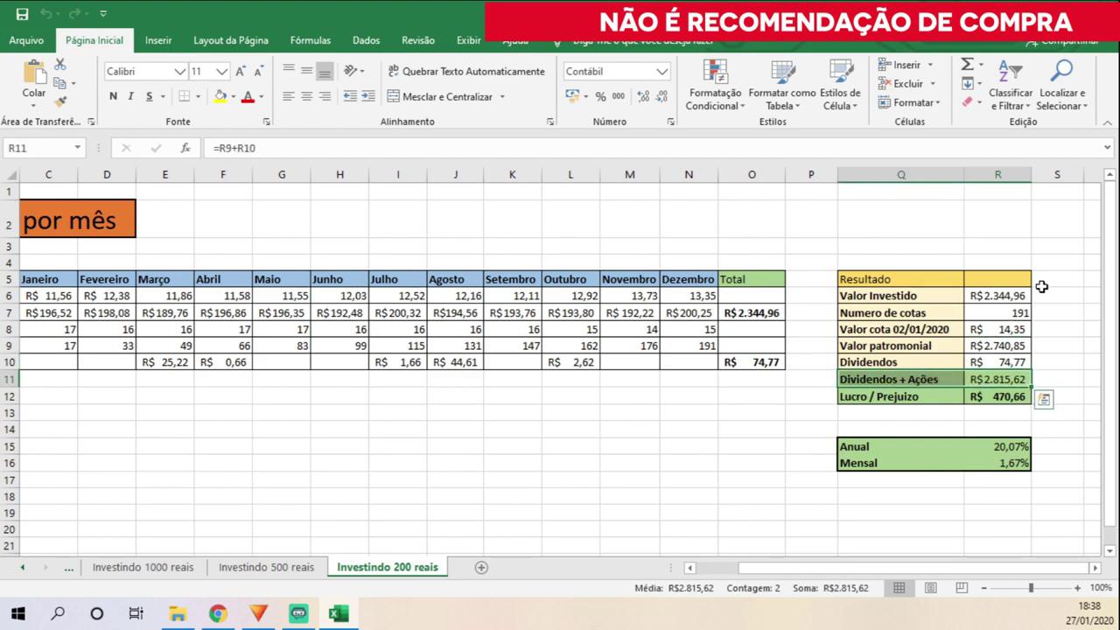
left_click(995, 397)
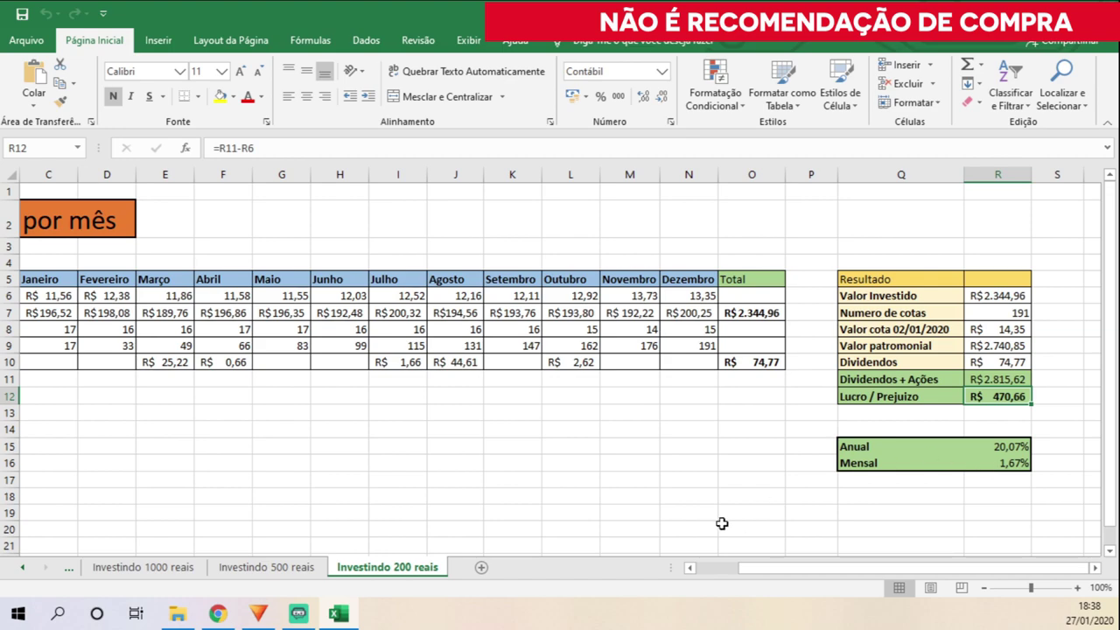
Review the monthly Valor Cota row against the Lucro / Prejuizo and Anual return on the 200 reais sheet
left_click(67, 297)
left_click(199, 298)
left_click(359, 311)
left_click(455, 293)
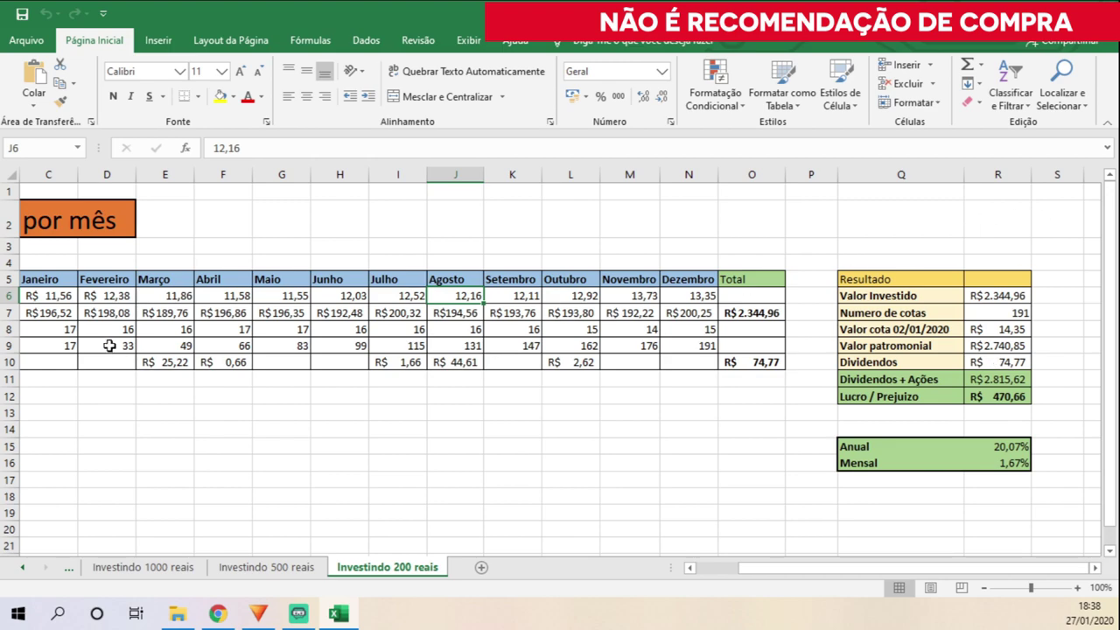
left_click(49, 296)
left_click_drag(713, 296, 26, 292)
left_click(989, 409)
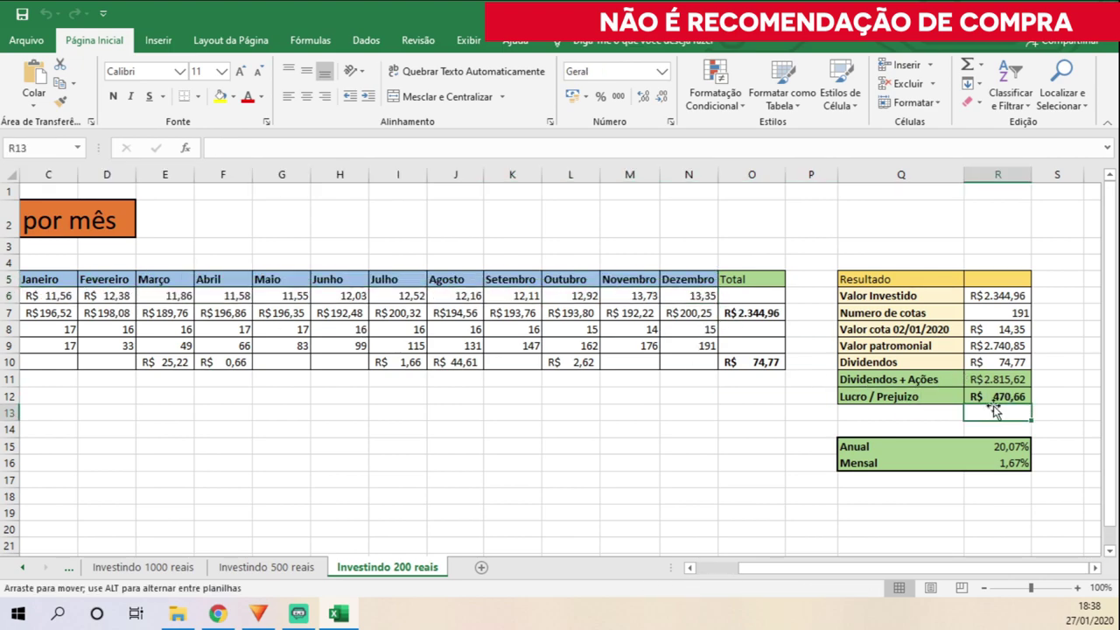
left_click(1001, 397)
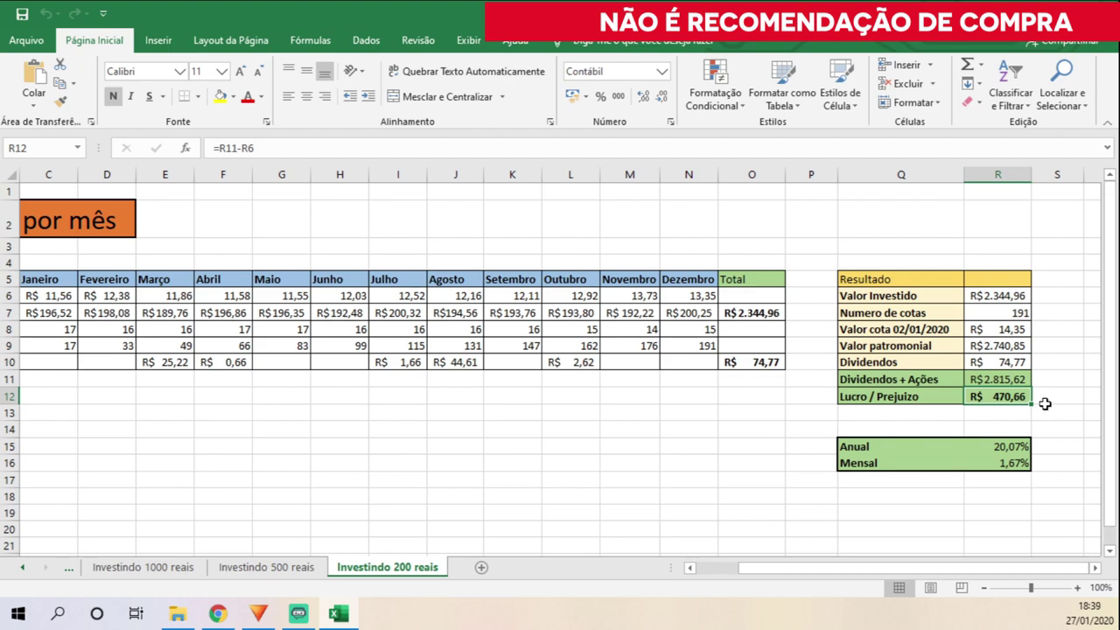
left_click(1023, 448)
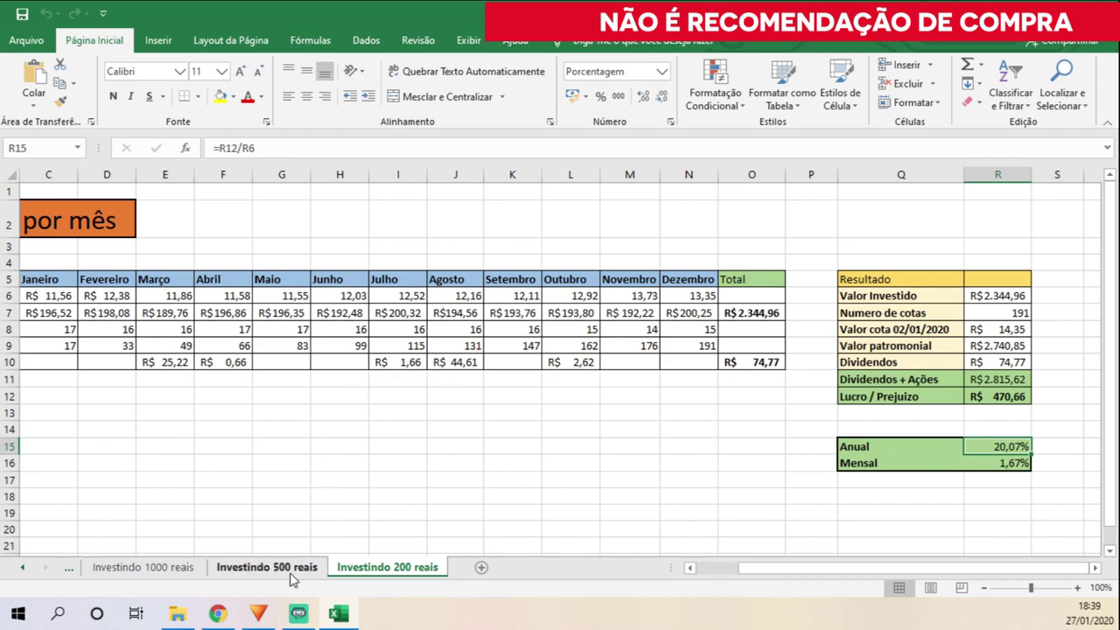
Open the Investindo 500 reais sheet and check its Numero de cotas and Valor patromonial results
left_click(266, 567)
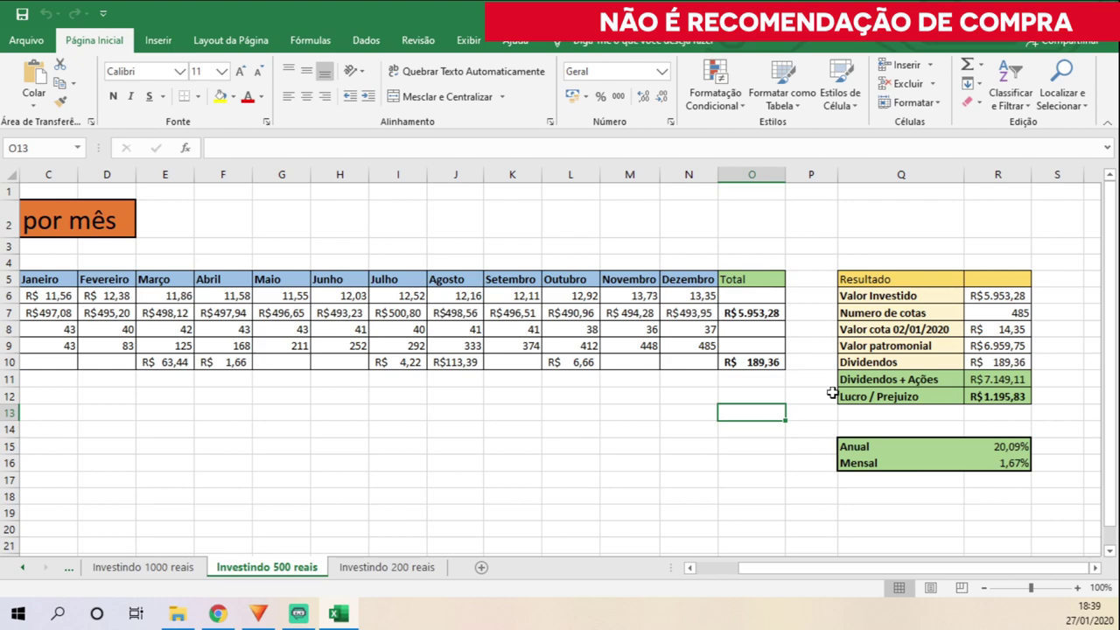
left_click(1003, 312)
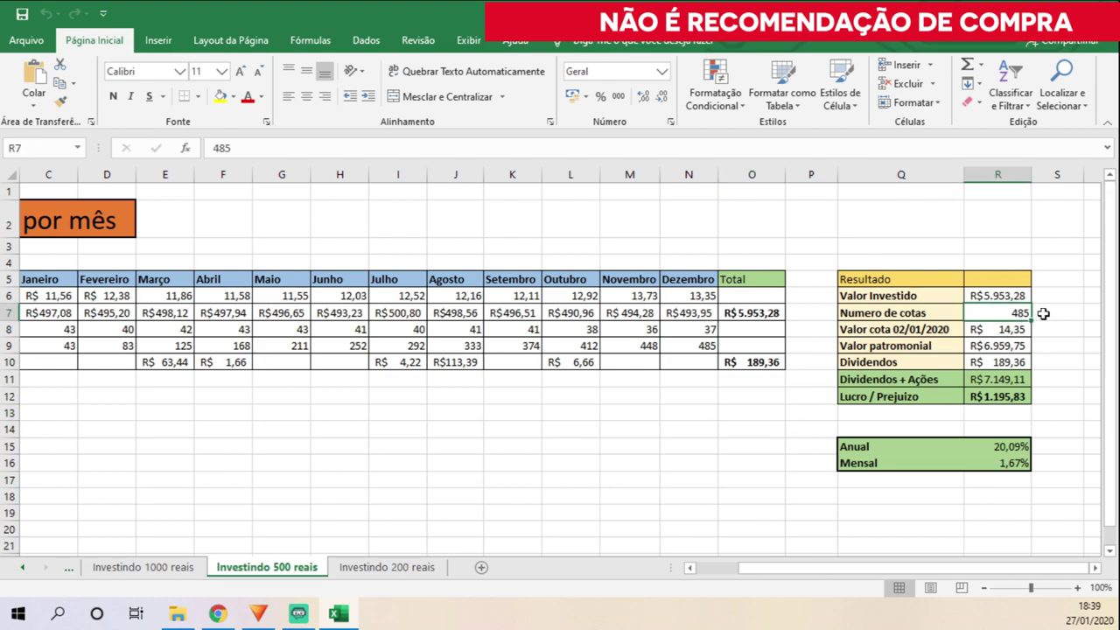
left_click(998, 347)
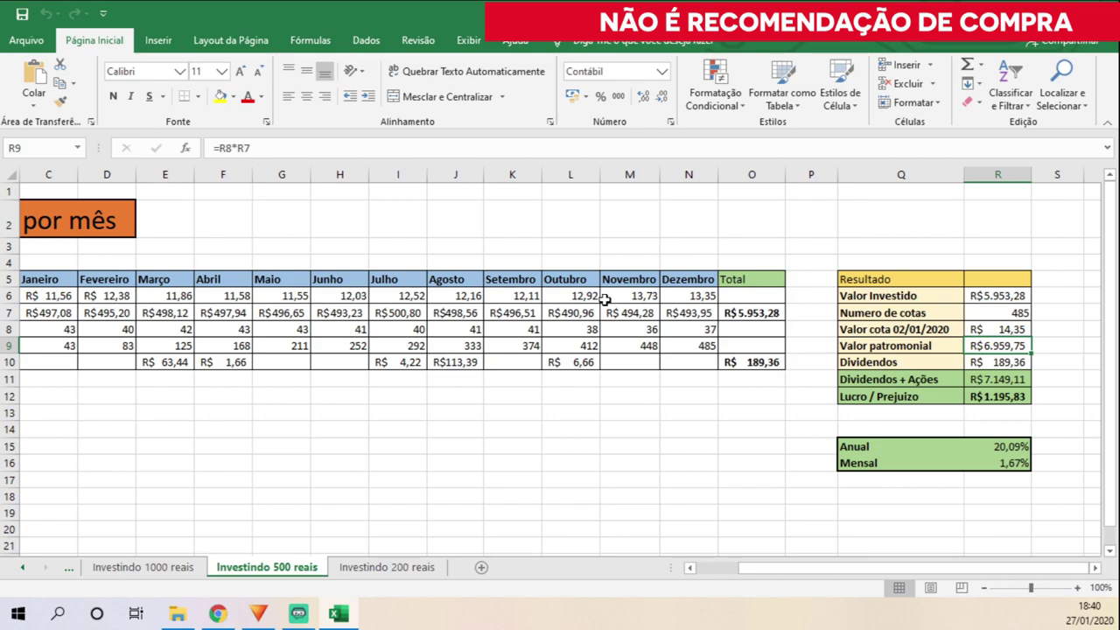
Open the Investindo 1000 reais sheet and review the monthly Valor gasto row from Janeiro to Dezembro
left_click(146, 558)
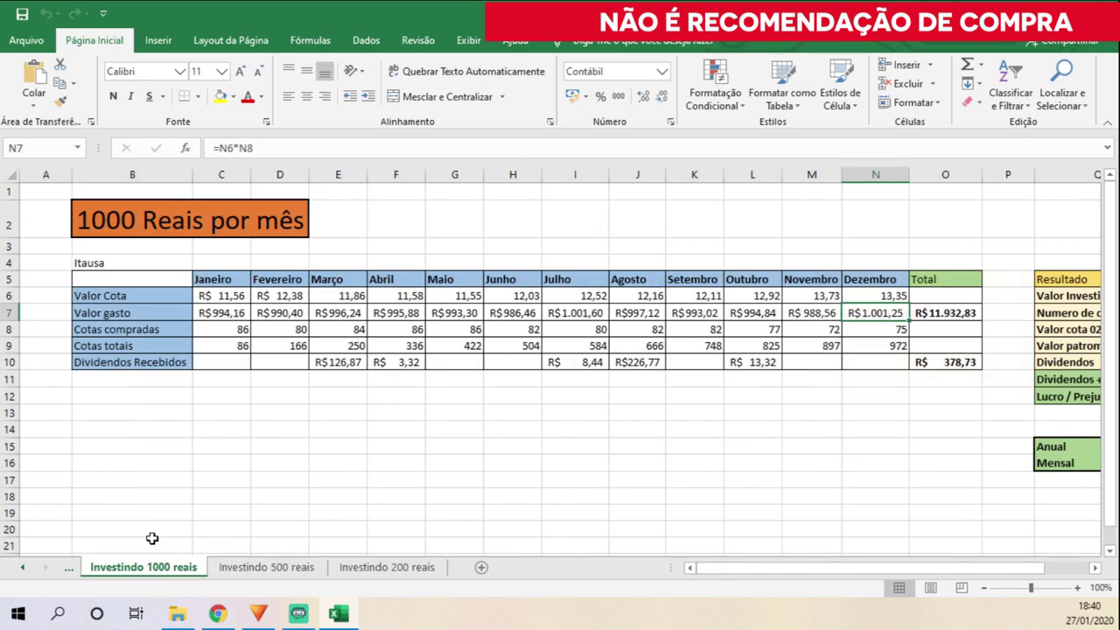
left_click(70, 569)
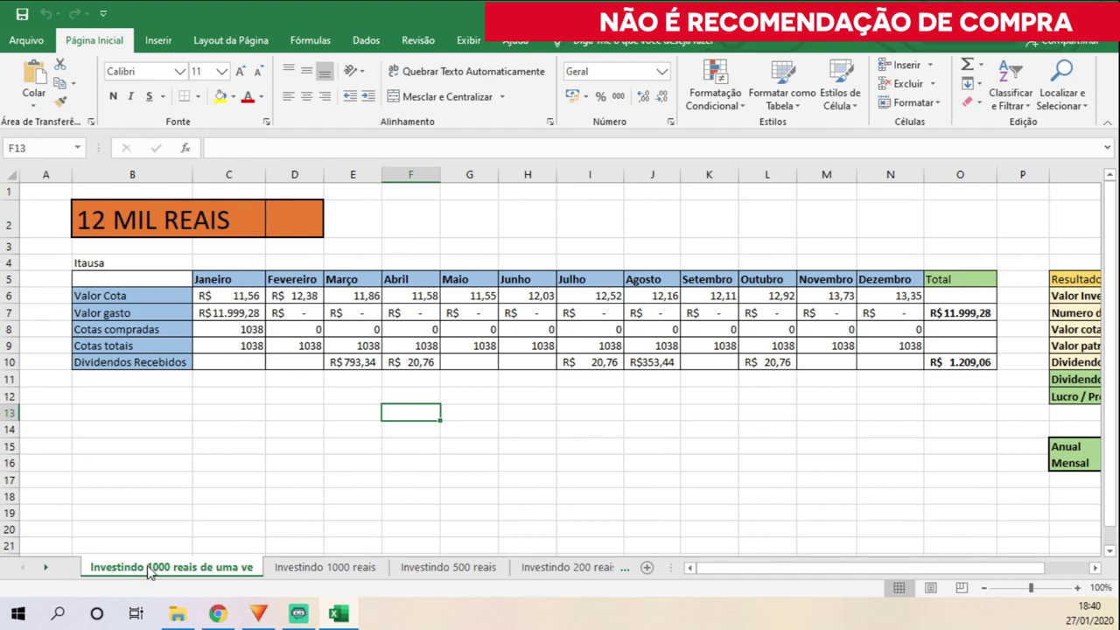
left_click(313, 570)
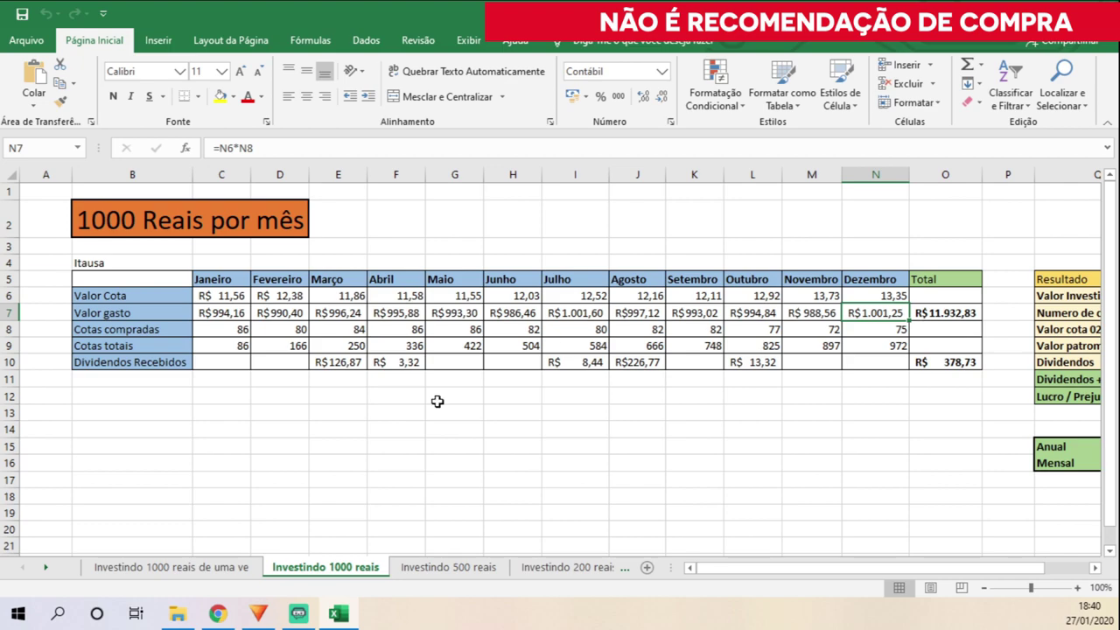
left_click(226, 314)
left_click(278, 315)
left_click(324, 313)
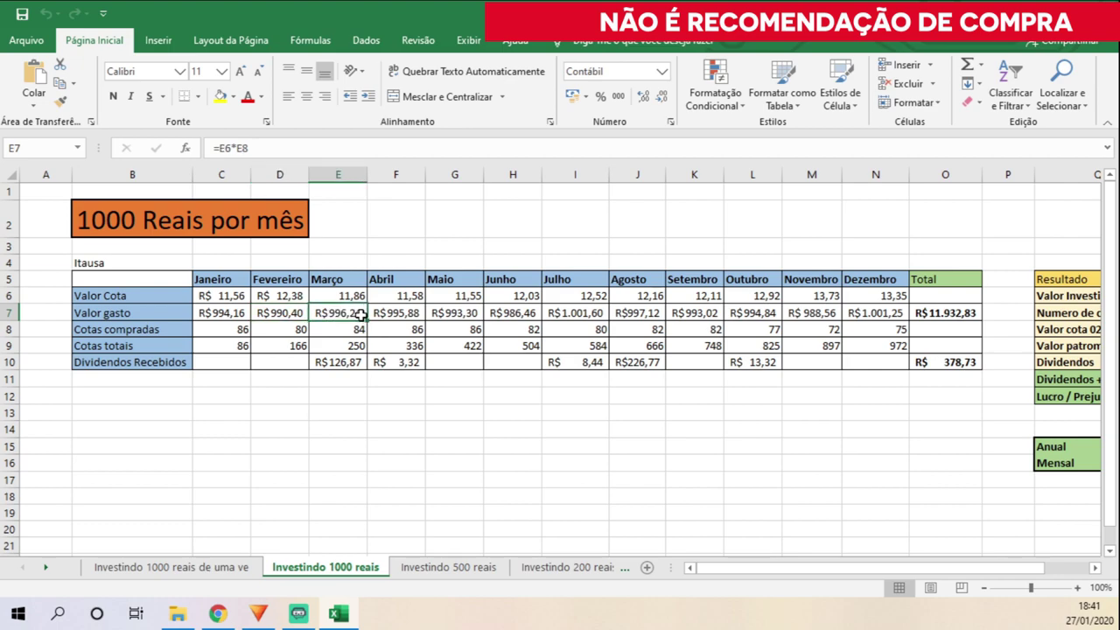
left_click(394, 312)
left_click(873, 313)
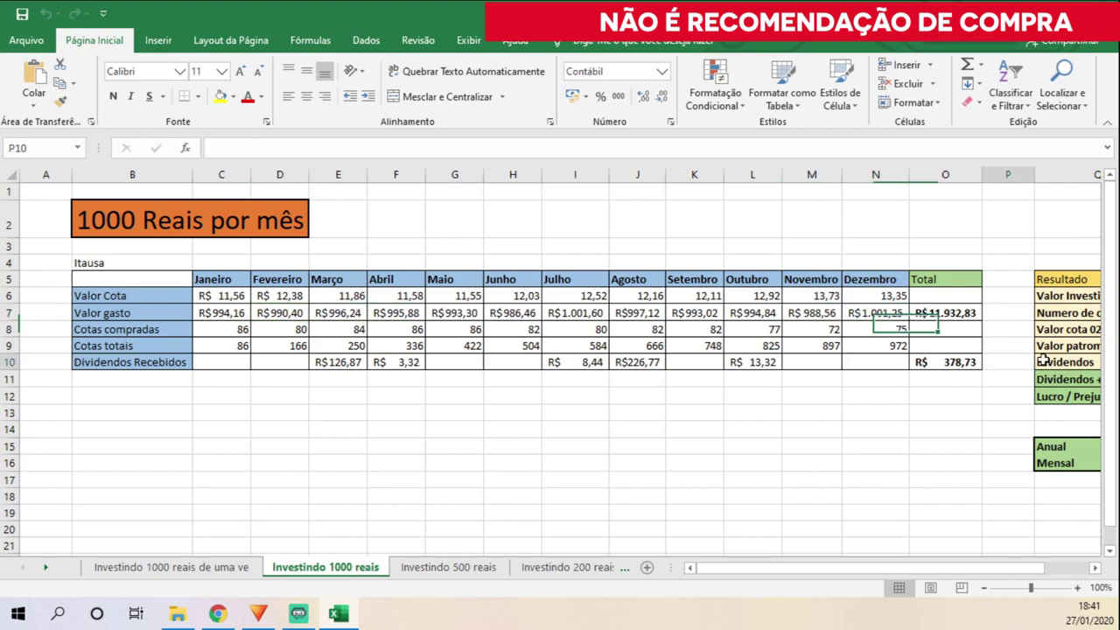
Check the Valor Investido and Dividendos results in the Resultado table of the 1000 reais sheet
left_click(1037, 362)
left_click(927, 312)
left_click(1023, 296)
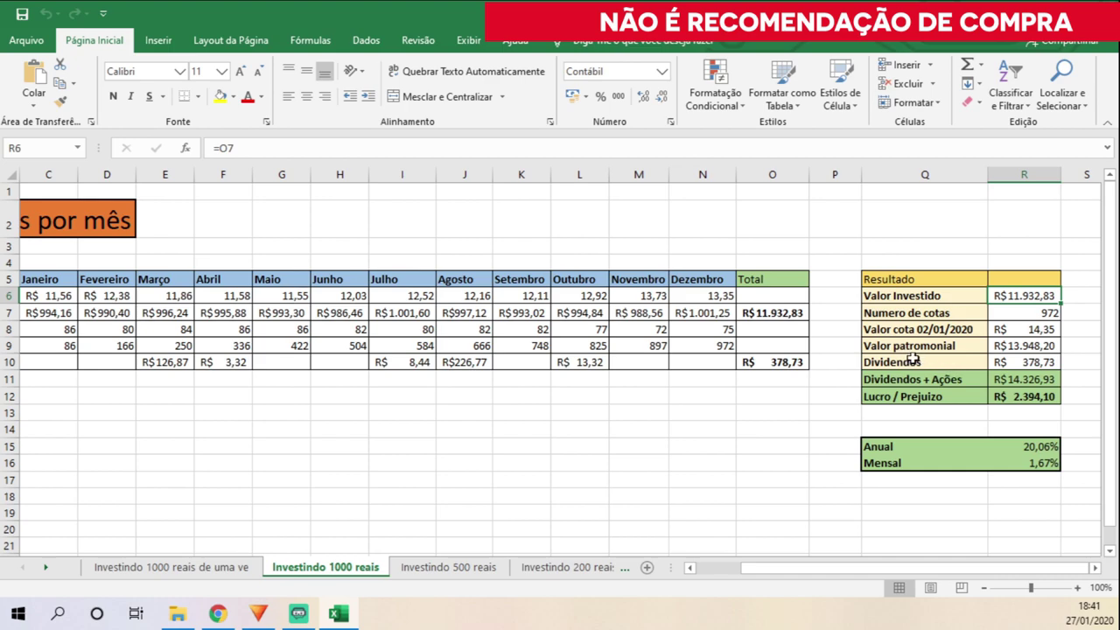
left_click(1022, 367)
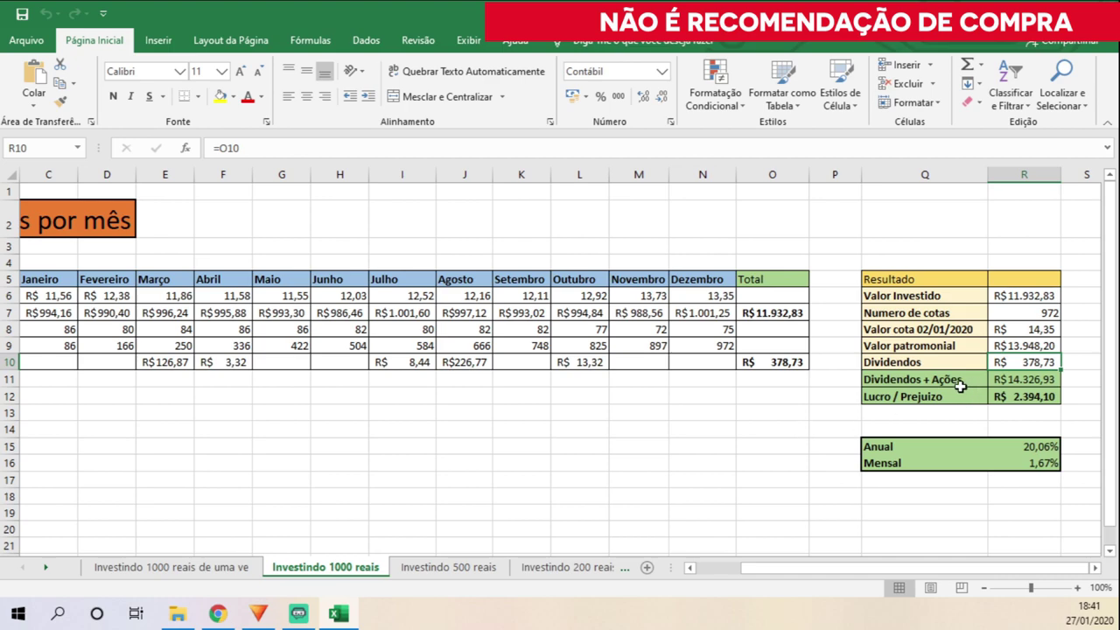
left_click(677, 427)
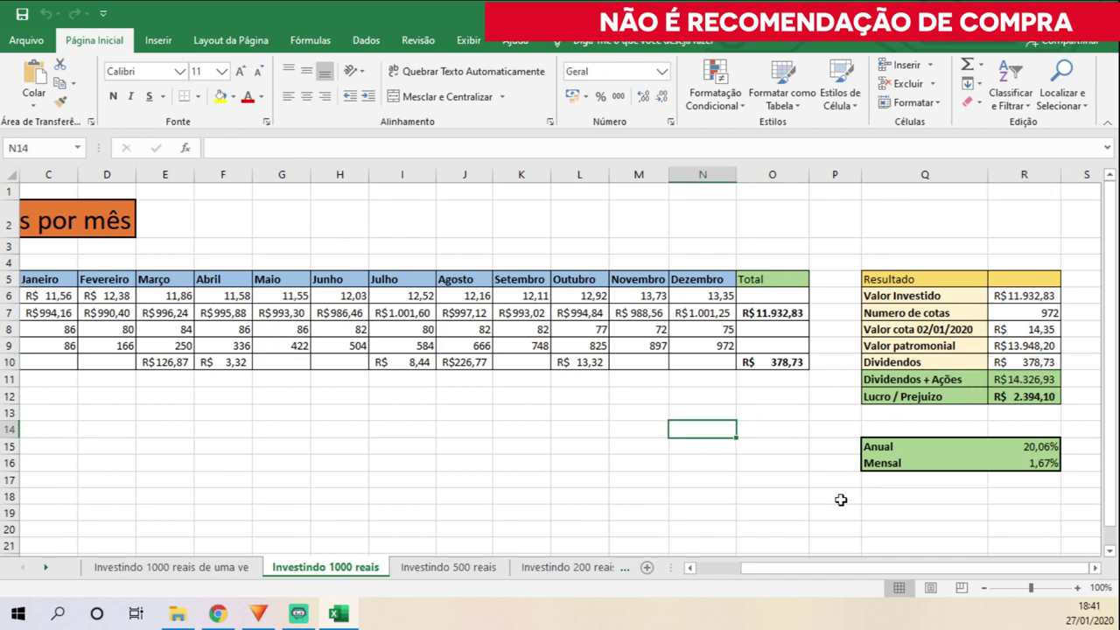
Open the 12 MIL REAIS lump-sum sheet and examine January's Valor gasto and Cotas totais against February's spending
left_click(202, 571)
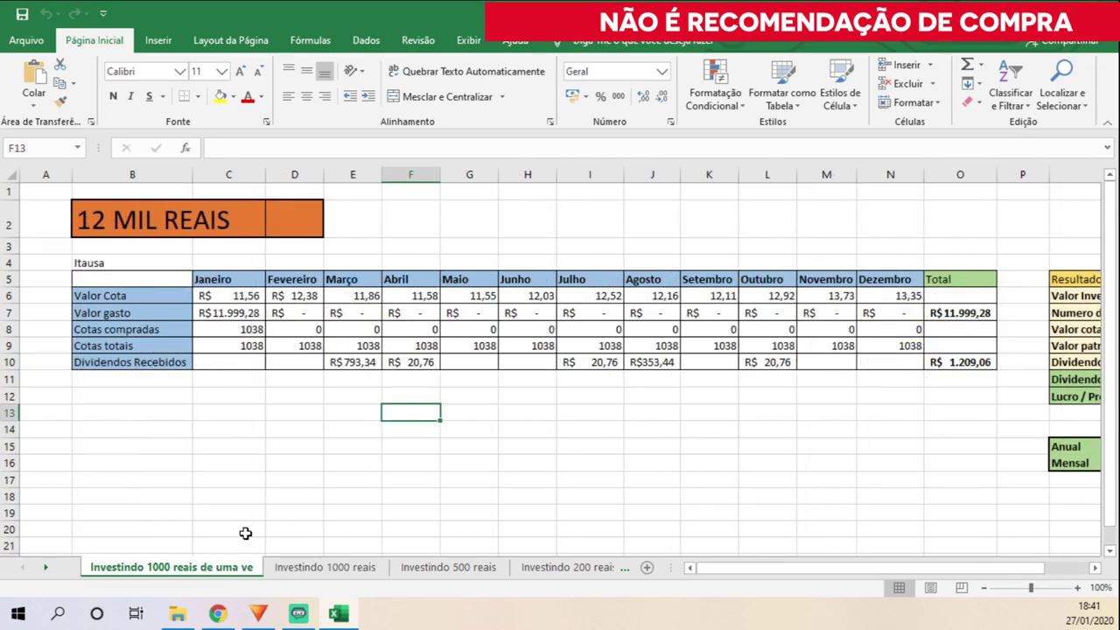
left_click(240, 313)
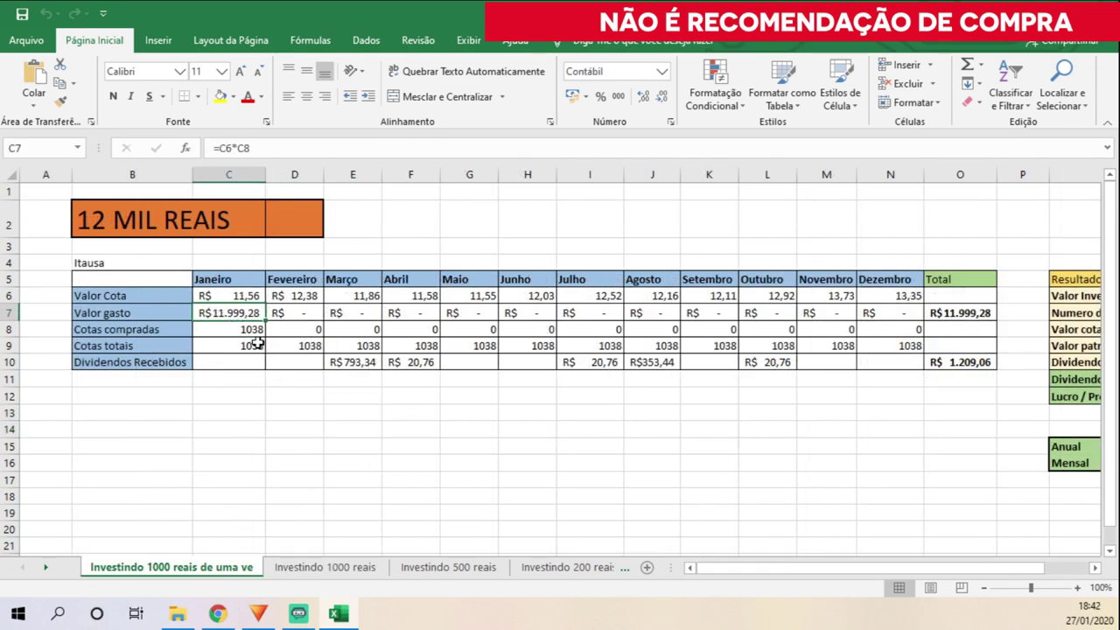
left_click(254, 344)
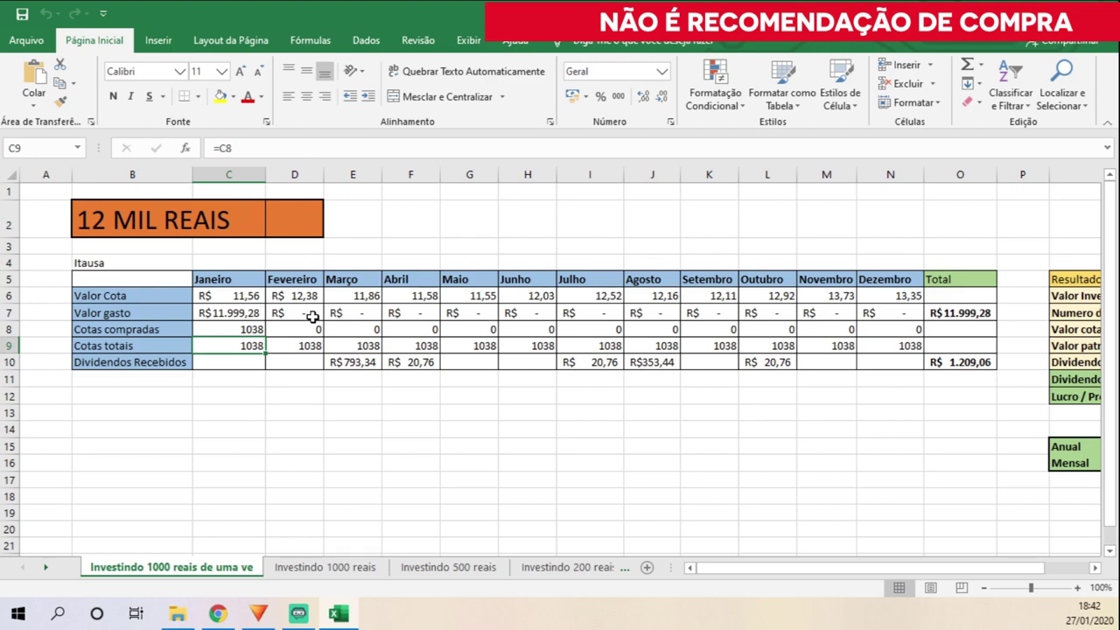
left_click(313, 317)
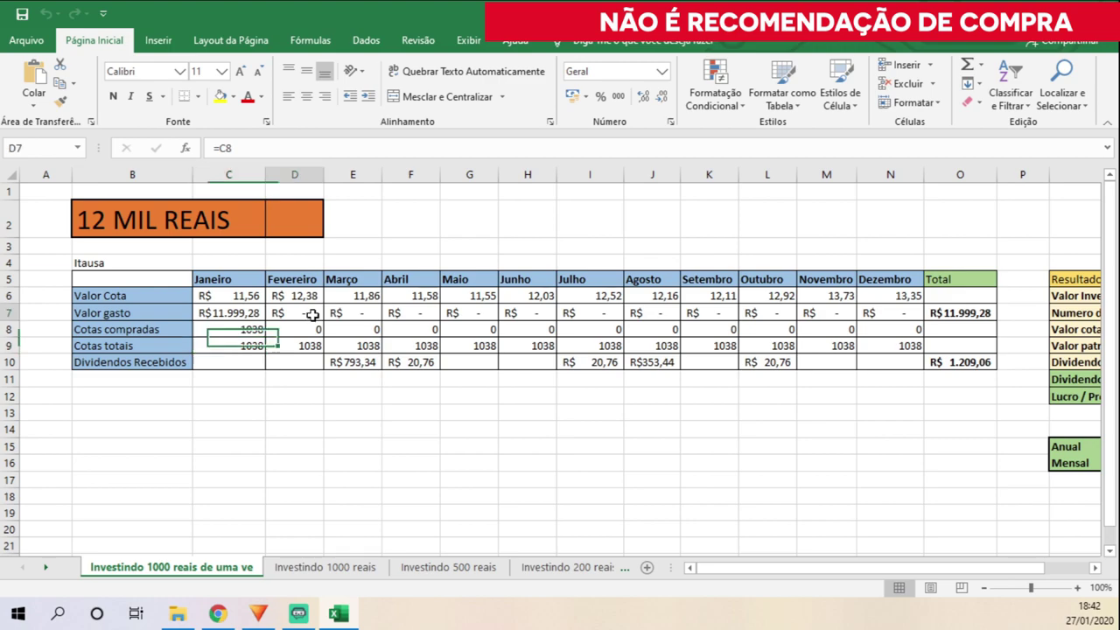
left_click(255, 312)
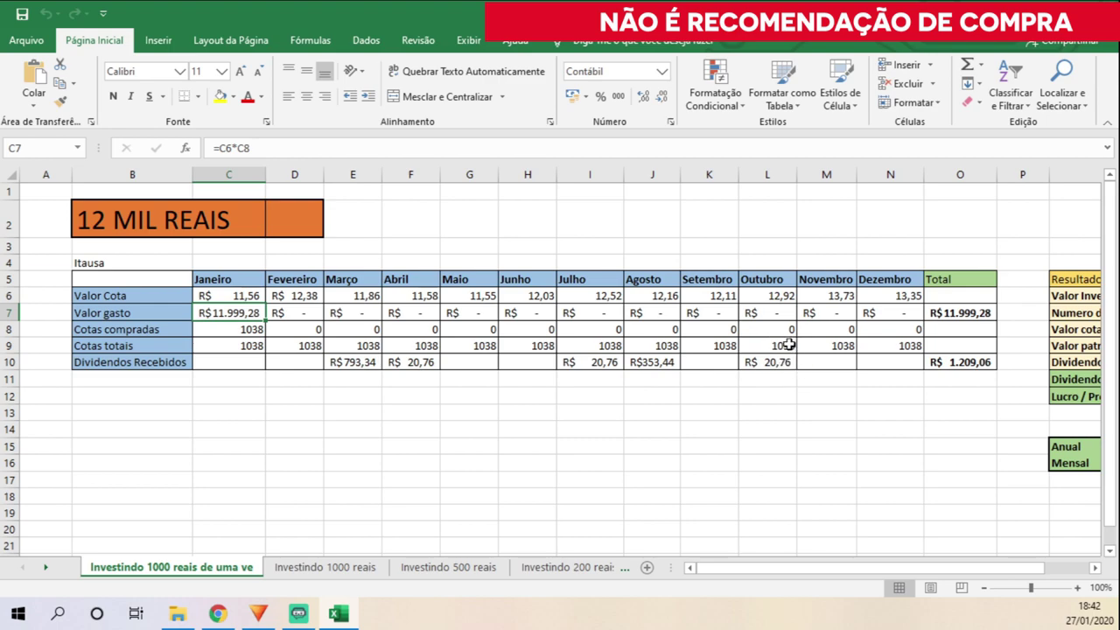
Bring the Resultado table of the 12 MIL REAIS sheet into view and check its Valor Investido
left_click(1021, 327)
left_click_drag(1011, 386, 1038, 358)
left_click(1063, 282)
left_click(1063, 295)
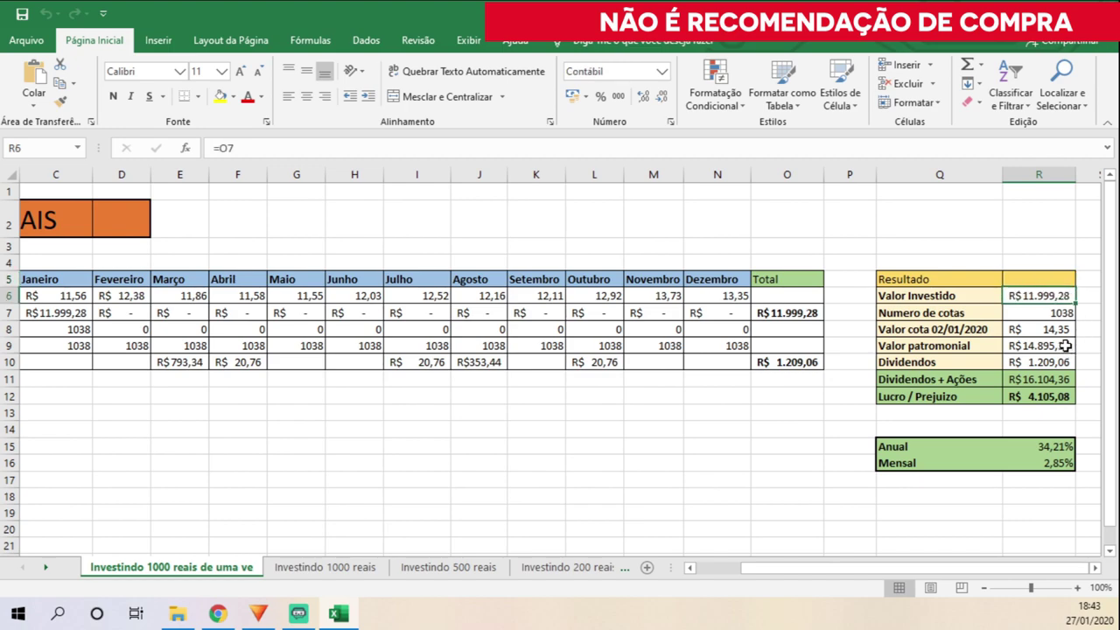
Check the lump-sum sheet's Numero de cotas and Valor patromonial and compare them with the Investindo 1000 reais sheet
left_click(1064, 313)
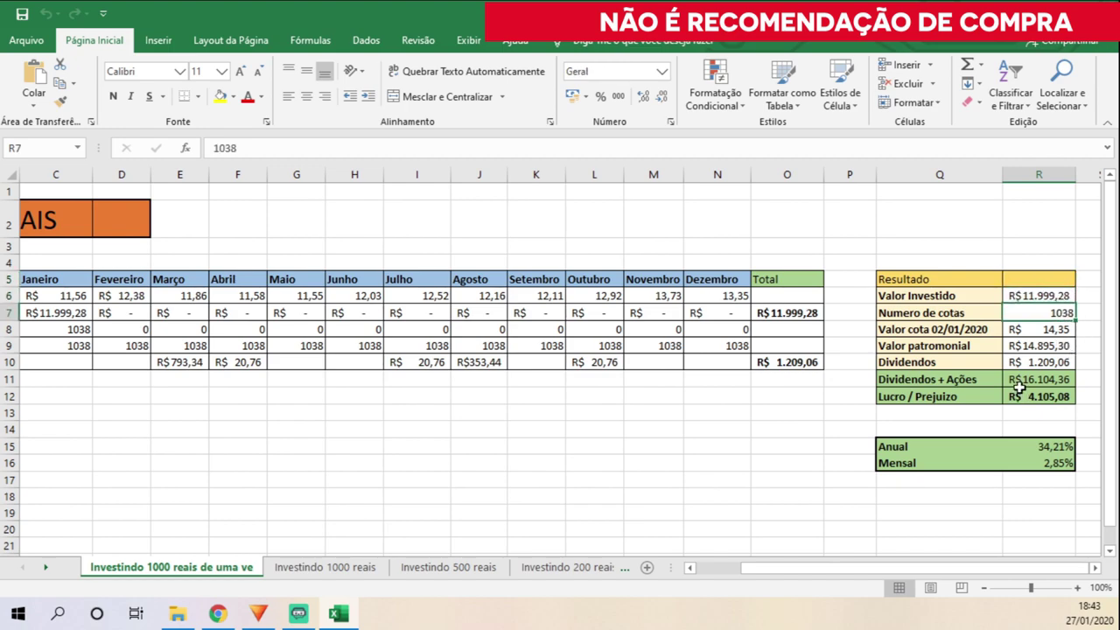
left_click(1072, 346)
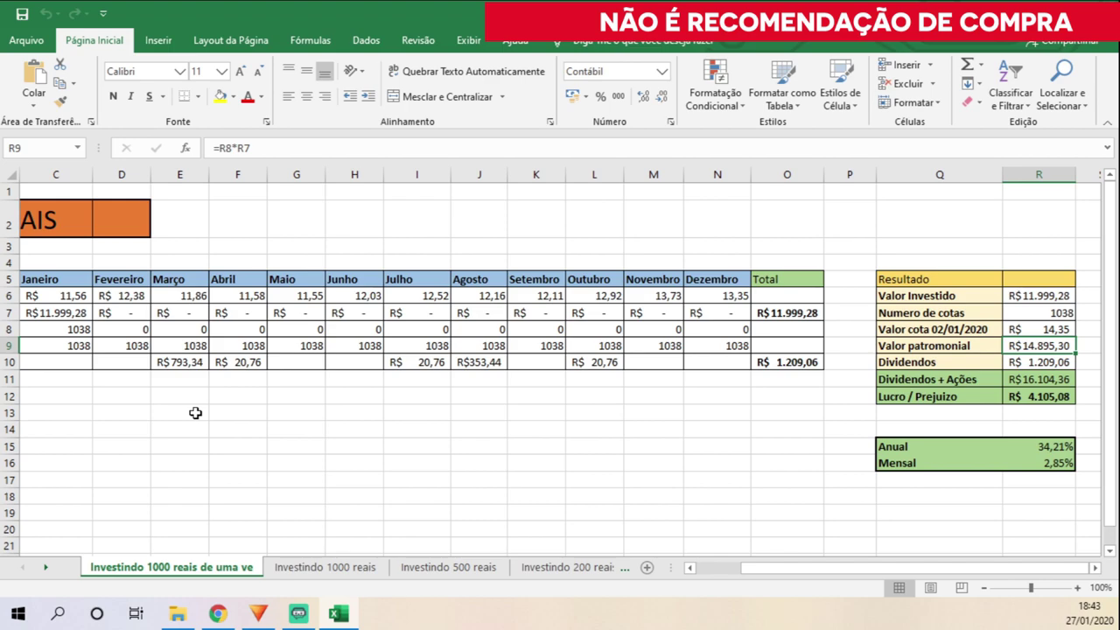
left_click(317, 565)
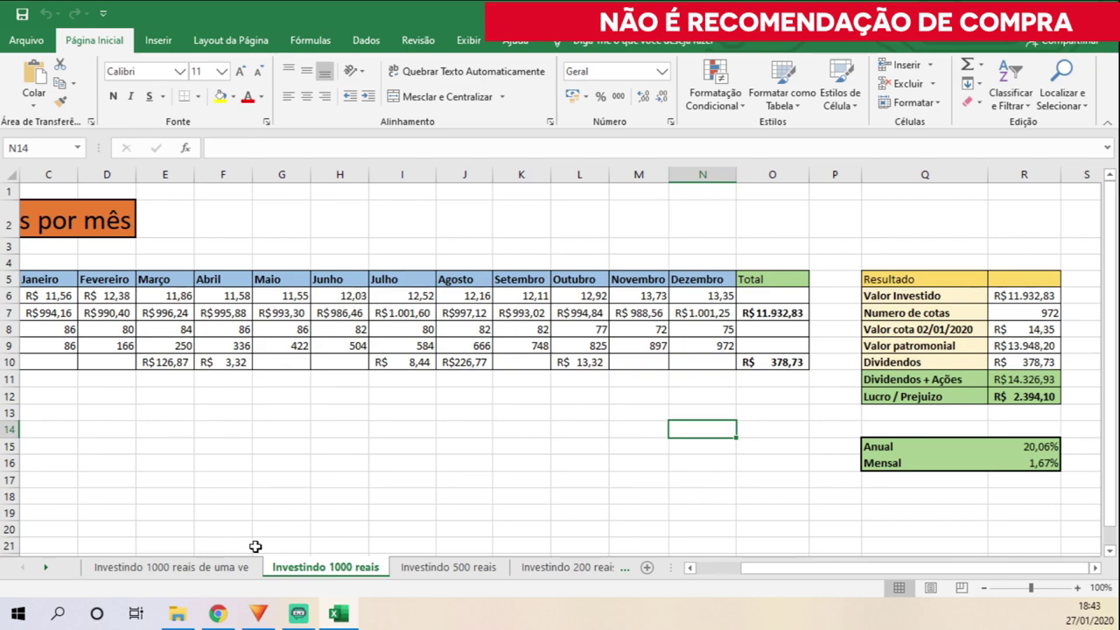
Return to the lump-sum sheet and examine the Mensal return below its Resultado table
left_click(204, 573)
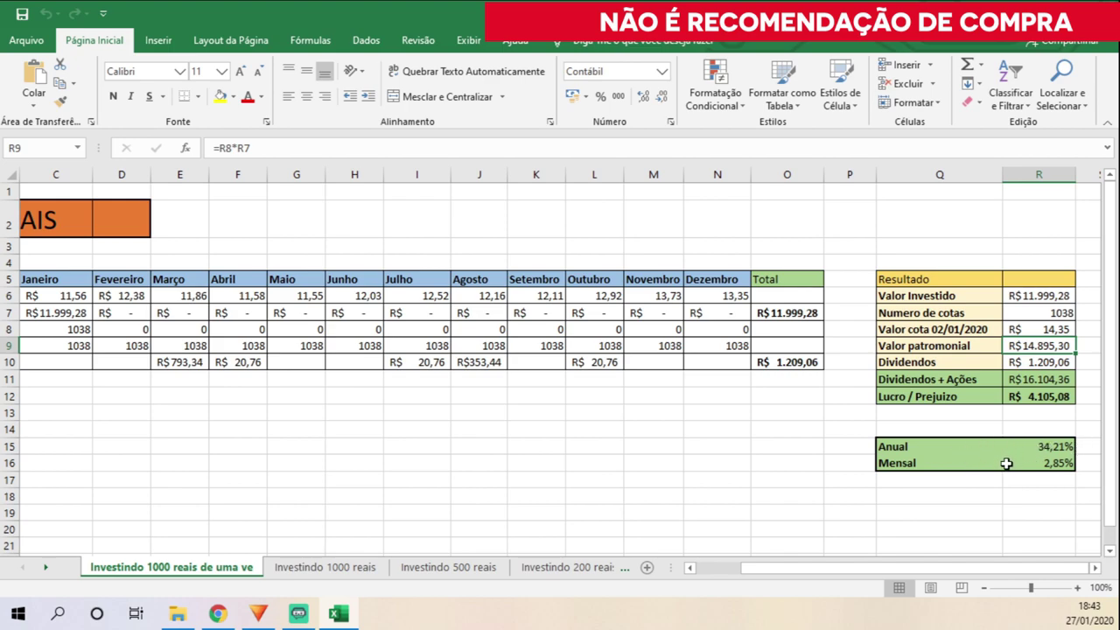
left_click(1063, 462)
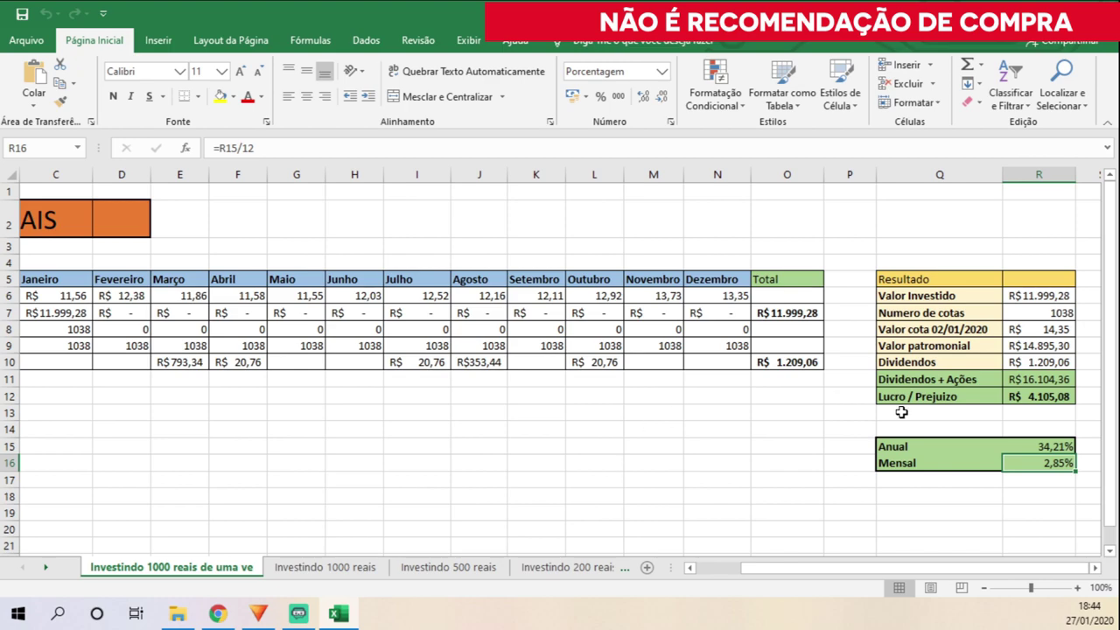
left_click(776, 379)
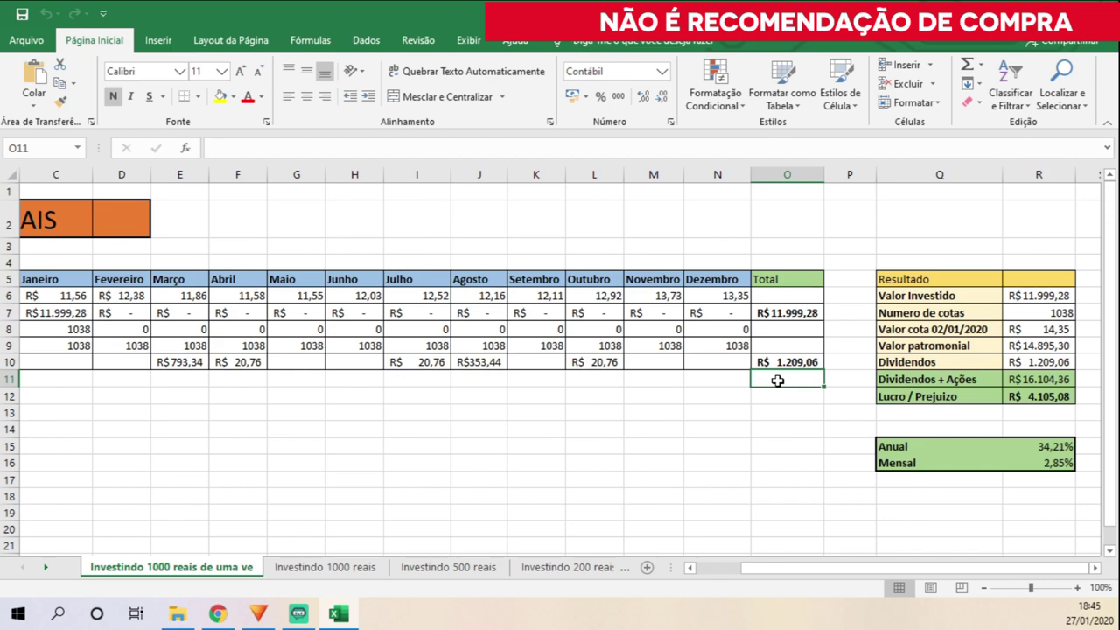
Open the Investindo 200 reais sheet and check the dividend received in Março
left_click(579, 568)
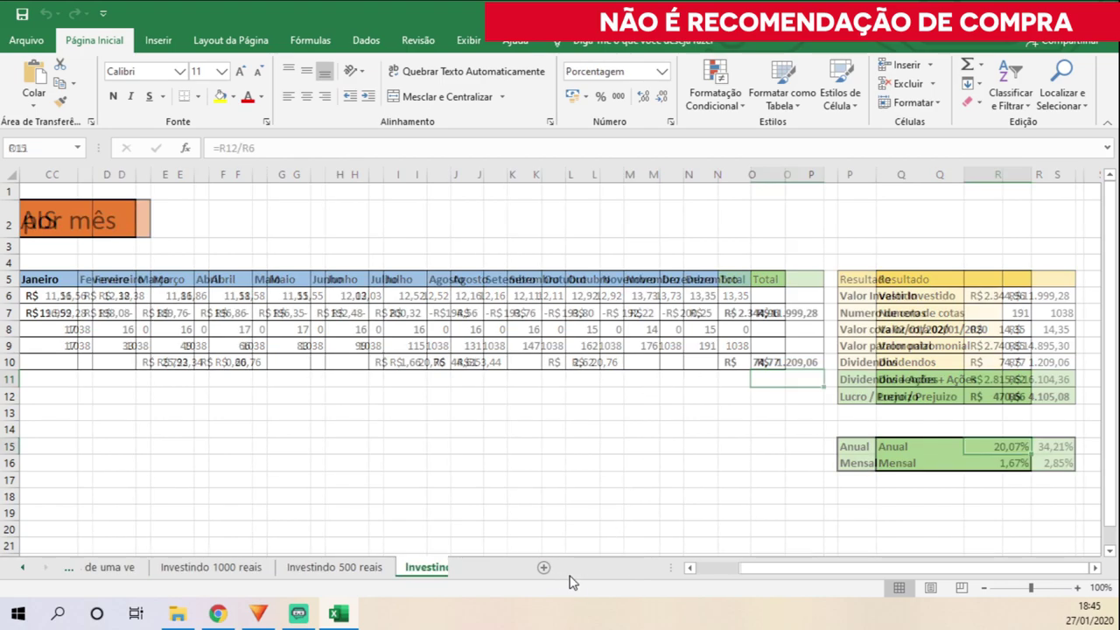
left_click(170, 362)
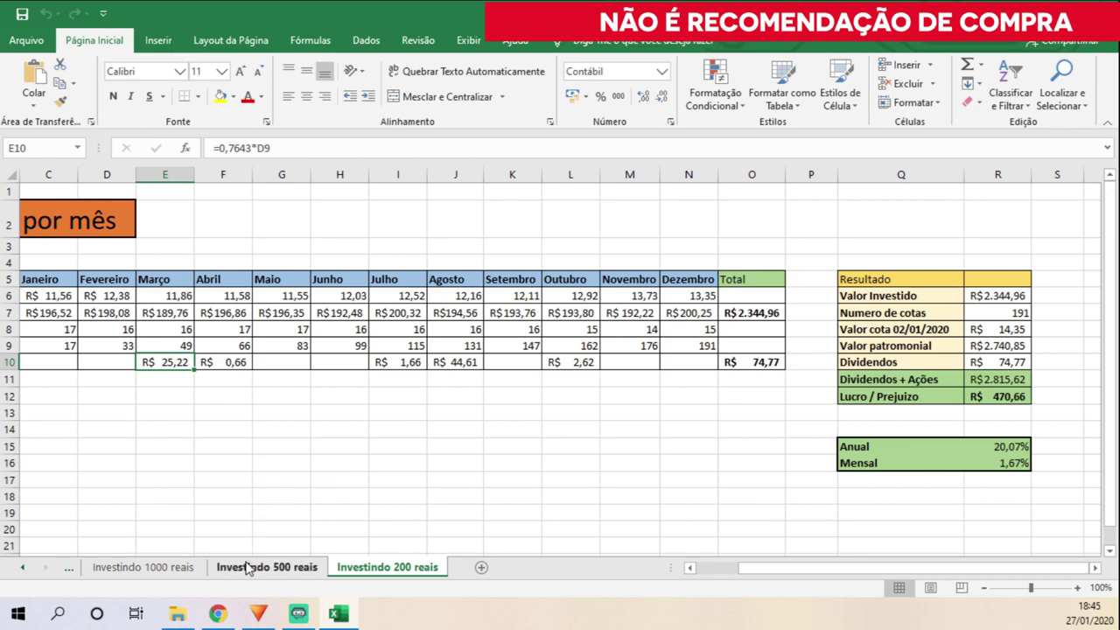
left_click(324, 459)
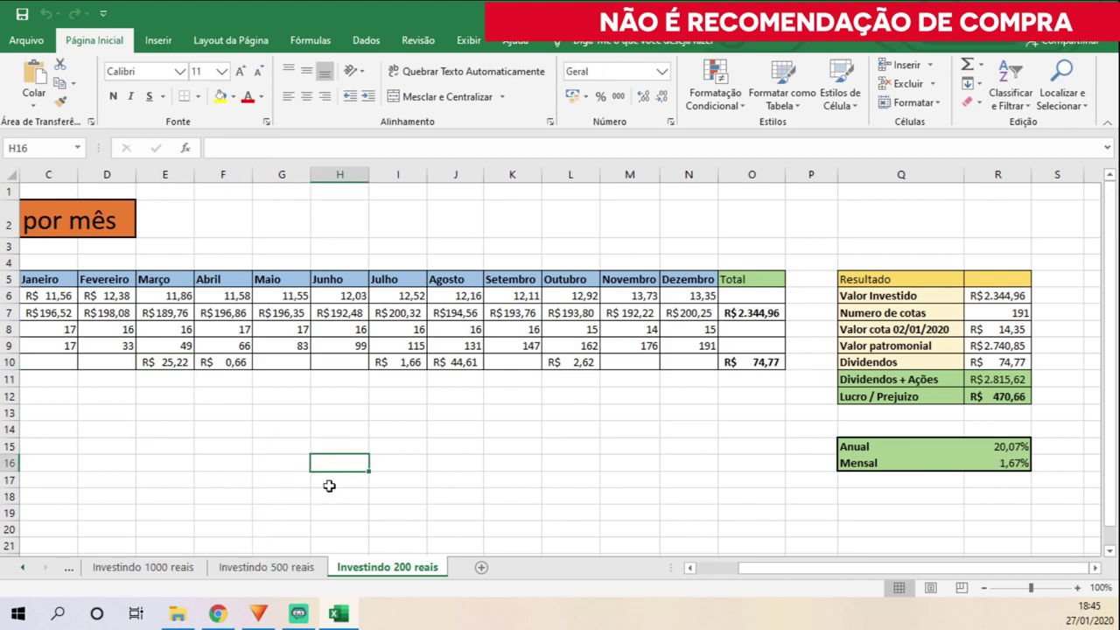